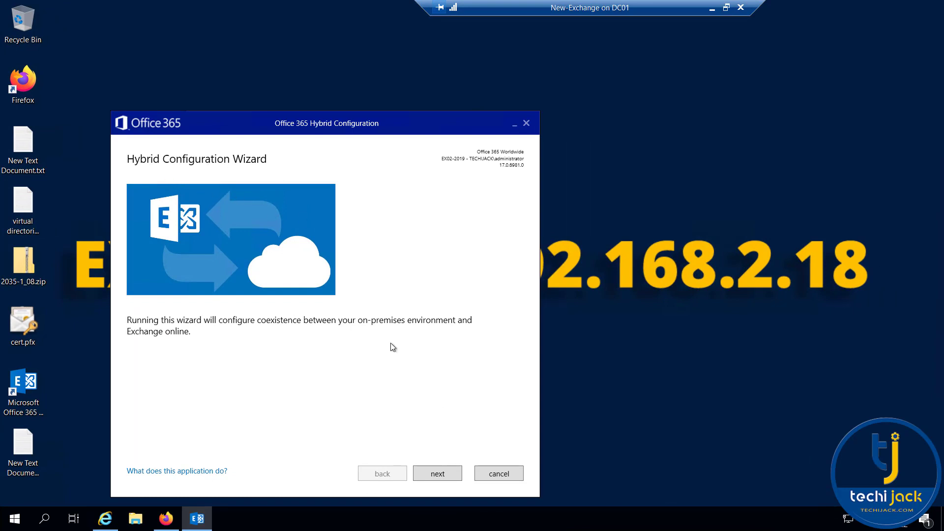
Keep the detected EX02-2019 server, sign in with the Office 365 tenant admin account, and gather configuration
{"action": "left_click", "coordinate": [437, 475]}
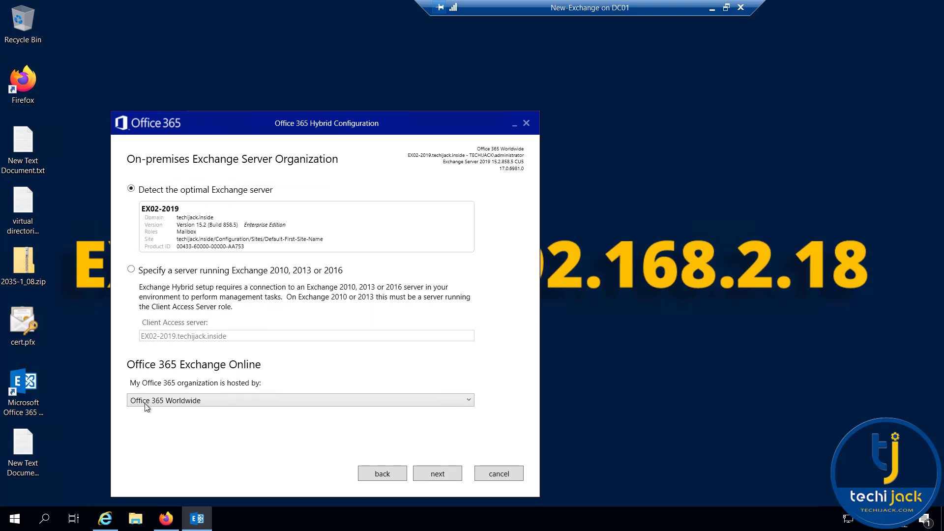
{"action": "left_click", "coordinate": [437, 475]}
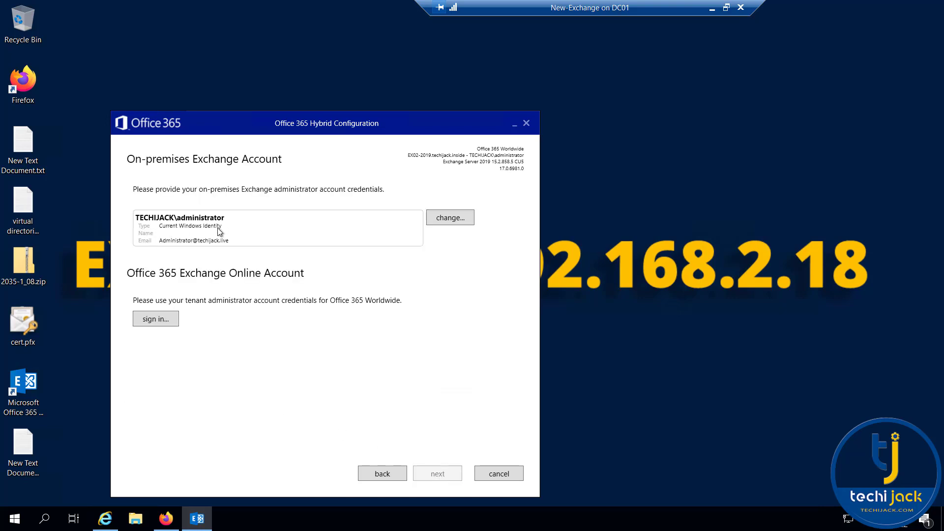
{"action": "left_click", "coordinate": [153, 319]}
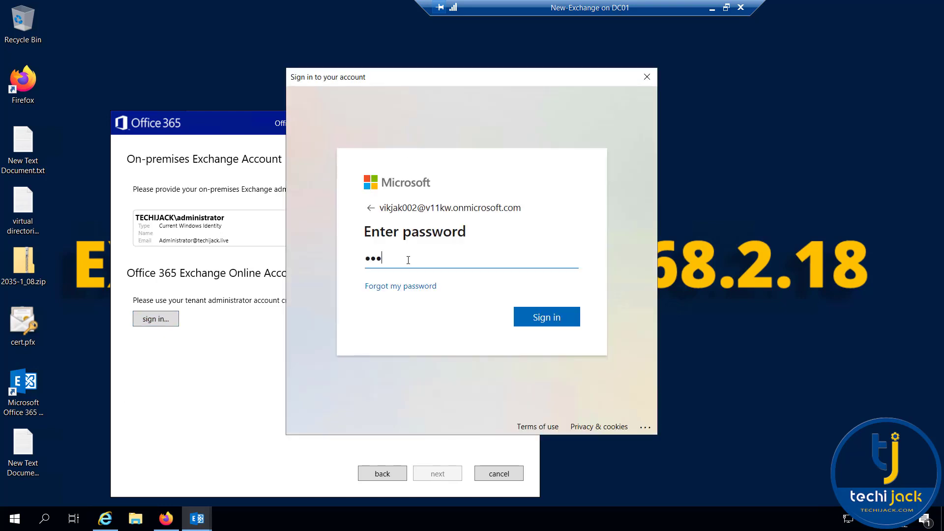
{"action": "type", "text": "*"}
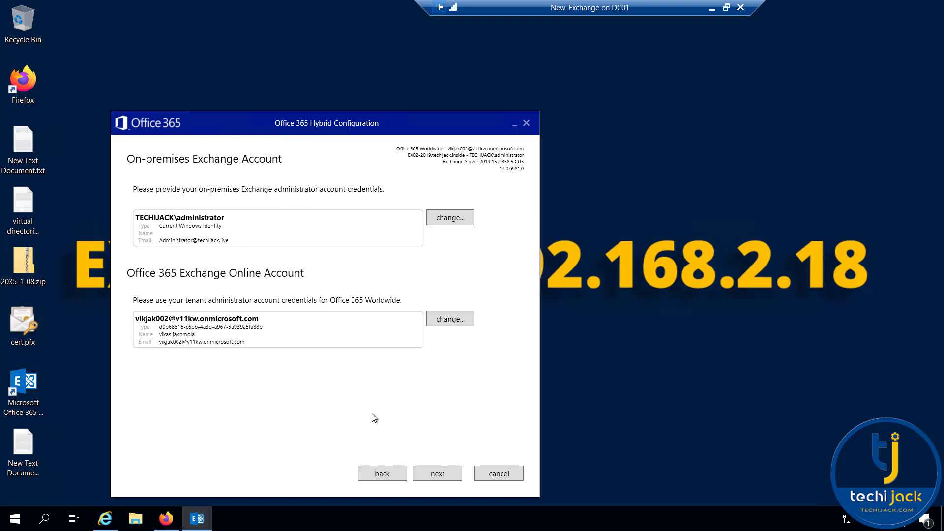
{"action": "left_click", "coordinate": [431, 473]}
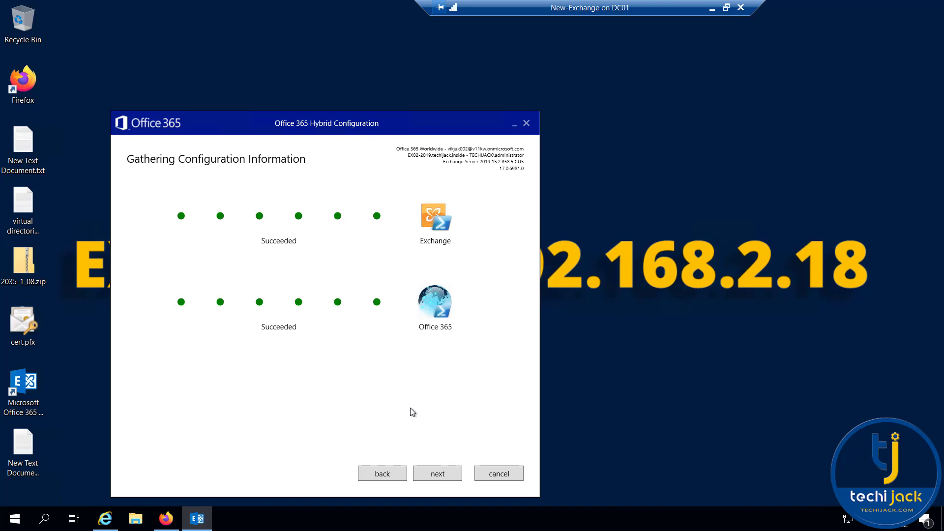
Keep Full Hybrid, Classic Hybrid Topology and typical Client Access and Mailbox transport settings
{"action": "left_click", "coordinate": [439, 474]}
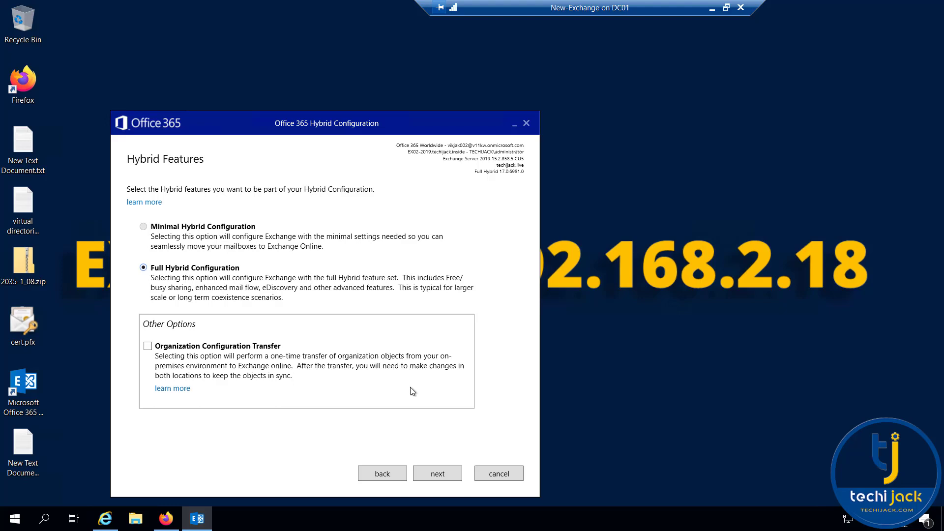
{"action": "left_click", "coordinate": [448, 475]}
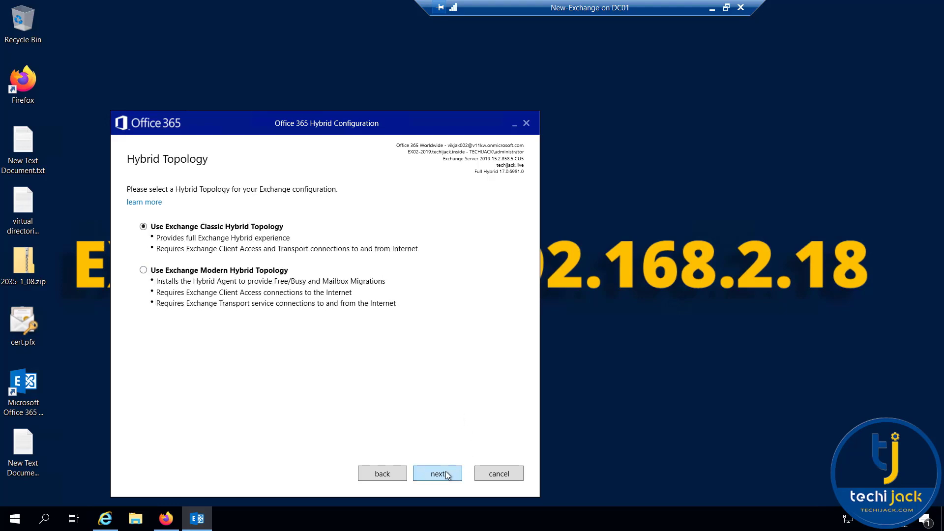
{"action": "left_click", "coordinate": [447, 475]}
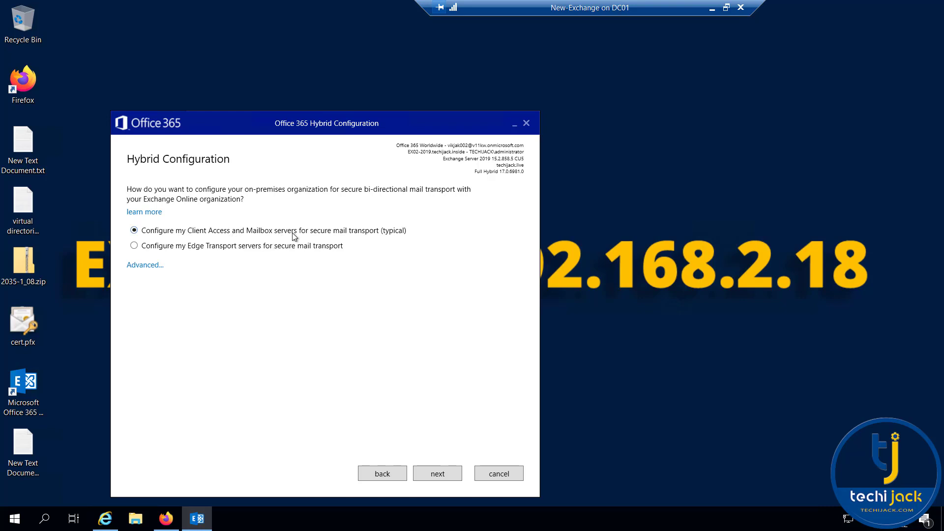
{"action": "left_click", "coordinate": [431, 474]}
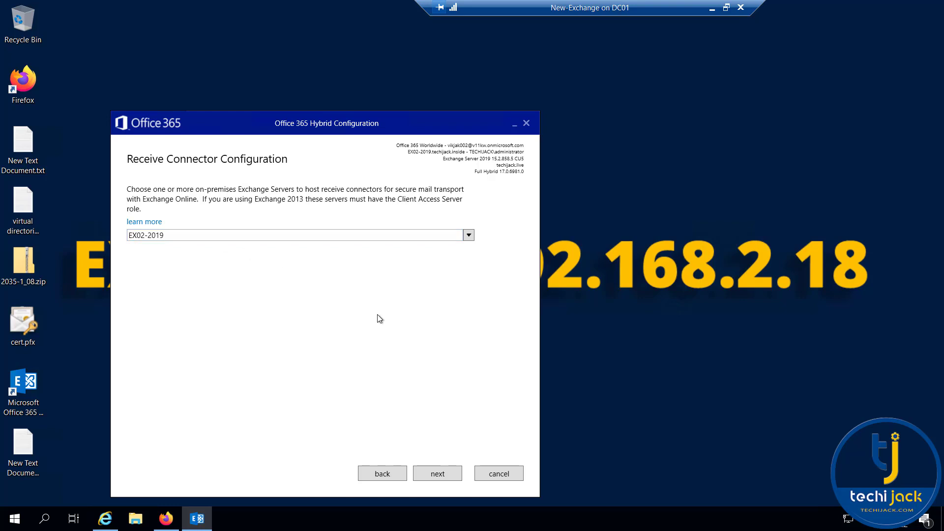
Keep EX02-2019 for receive and send connectors and accept the techijack.live transport certificate
{"action": "left_click", "coordinate": [435, 474]}
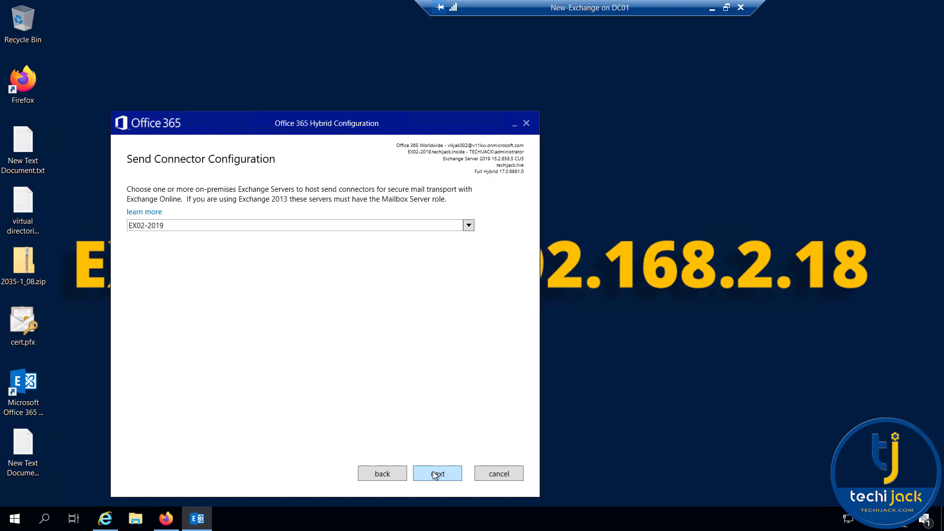
{"action": "left_click", "coordinate": [435, 473]}
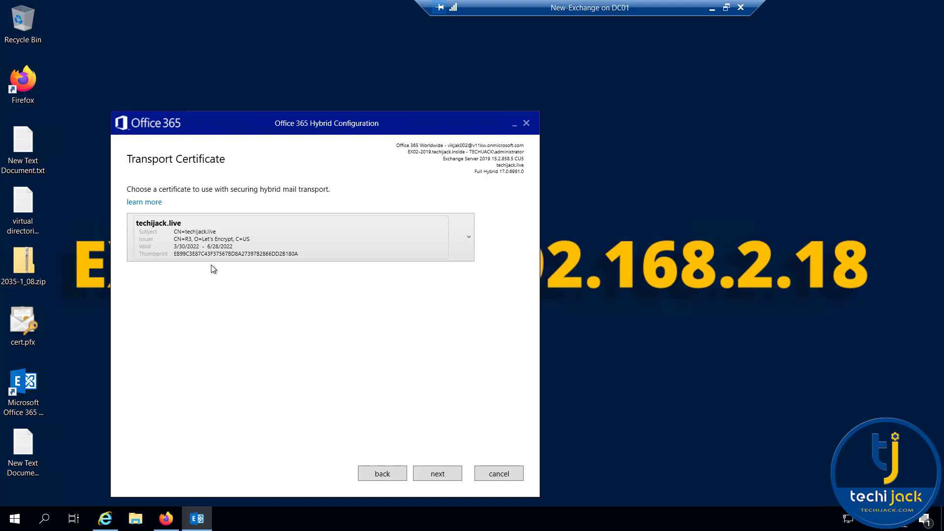
{"action": "left_click", "coordinate": [437, 473]}
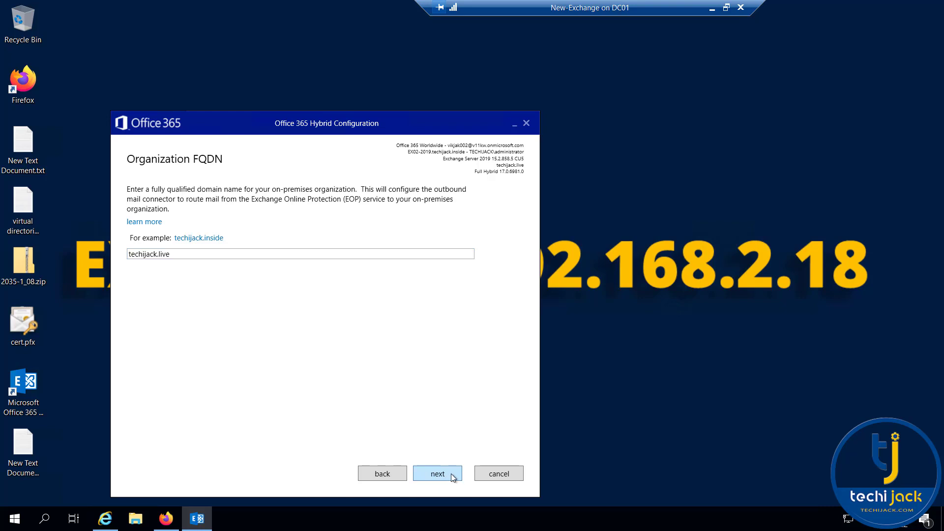
Accept techijack.live as organization FQDN, run the update, and close the finished wizard
{"action": "left_click", "coordinate": [438, 474]}
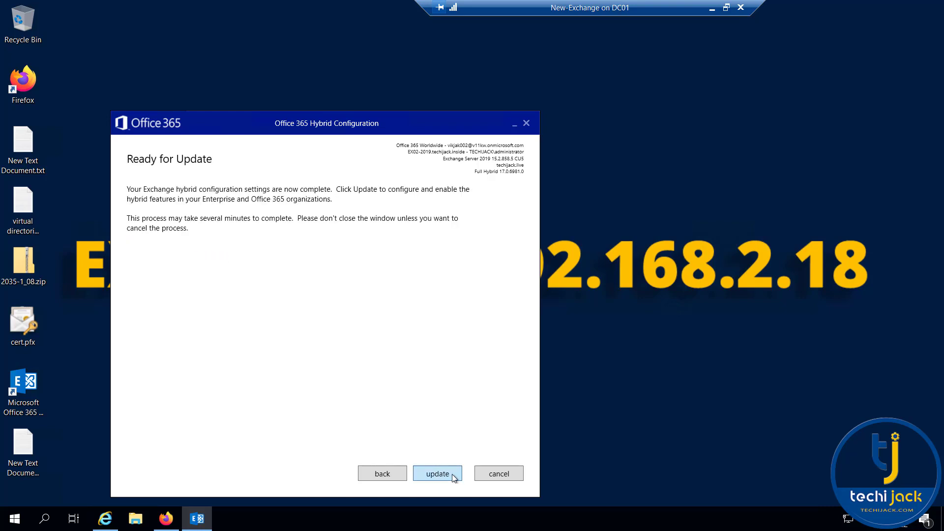
{"action": "left_click", "coordinate": [452, 474]}
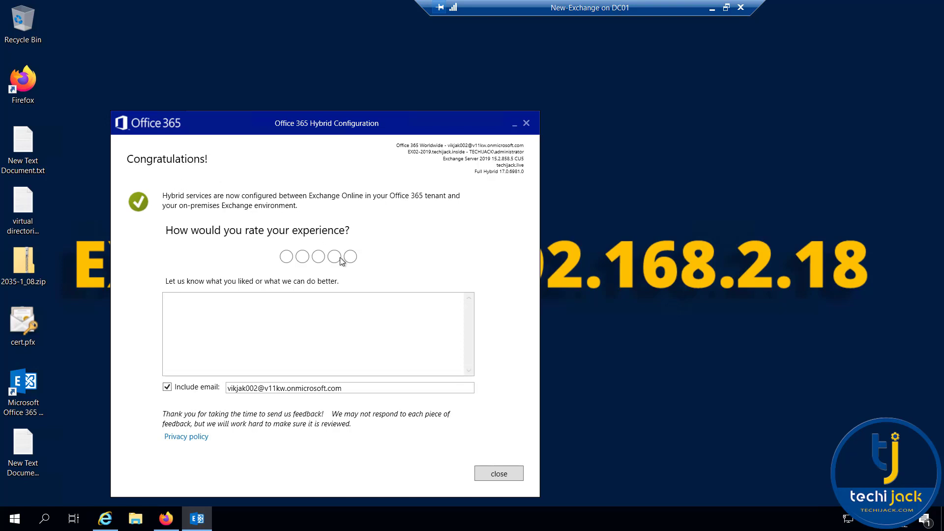
{"action": "left_click", "coordinate": [497, 474]}
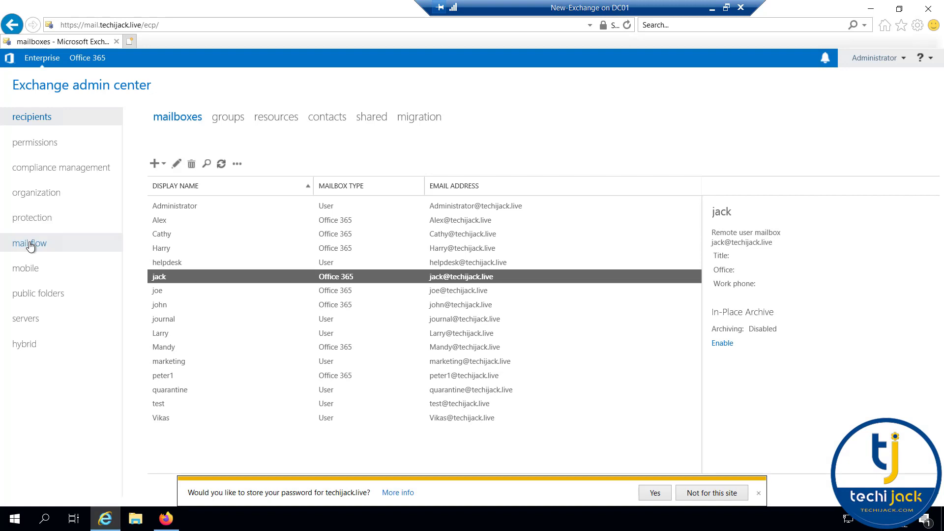
Check the send connectors under mail flow, then select a user in the mailboxes list
{"action": "left_click", "coordinate": [30, 245]}
{"action": "left_click", "coordinate": [594, 118]}
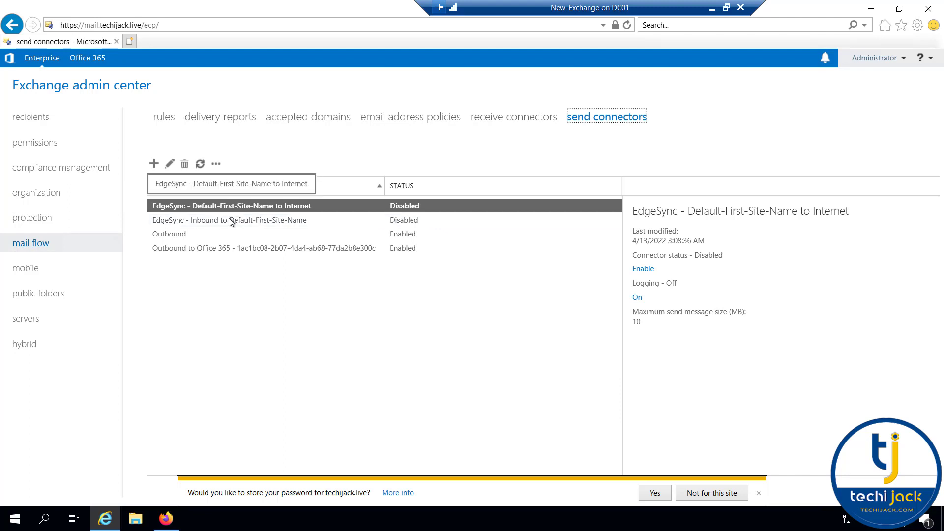
{"action": "left_click", "coordinate": [37, 122]}
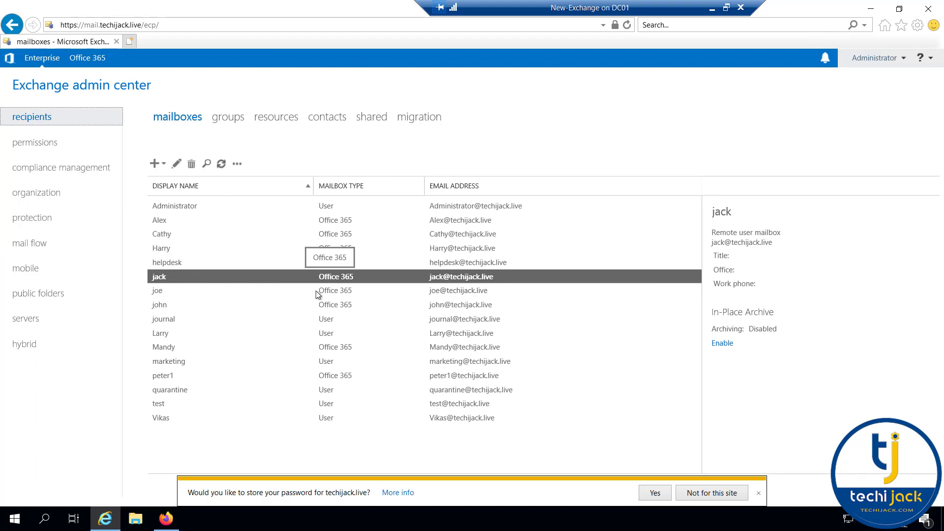
{"action": "left_click", "coordinate": [173, 334]}
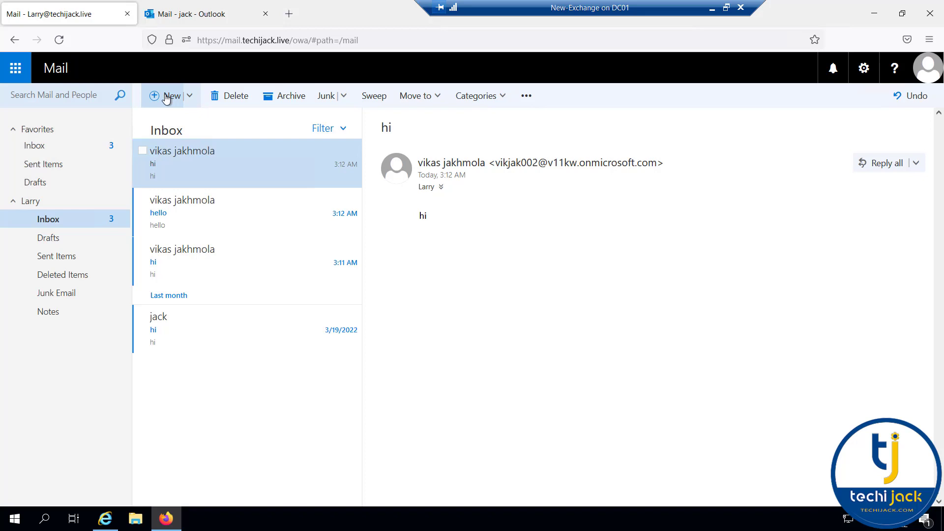
Send a 'hi' test email from the on-premises mailbox and open it in the cloud mailbox
{"action": "left_click", "coordinate": [167, 97]}
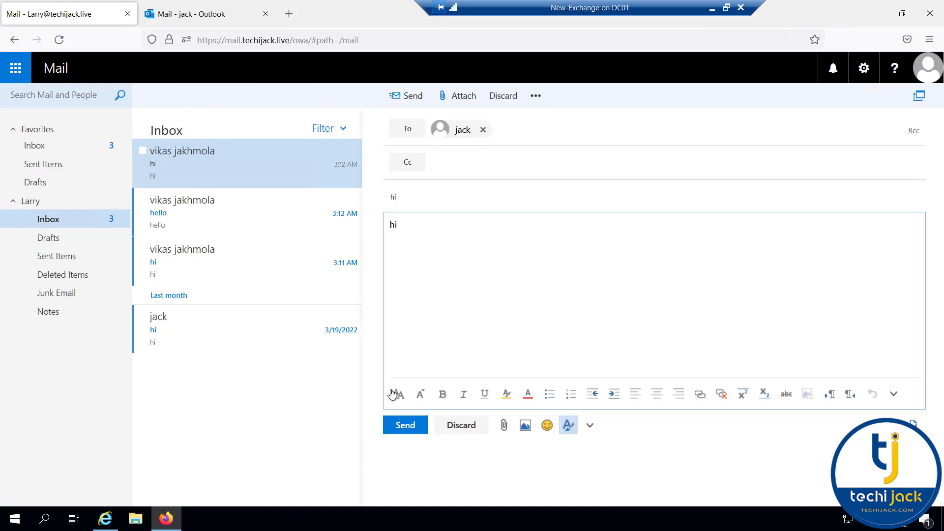
{"action": "left_click", "coordinate": [407, 429]}
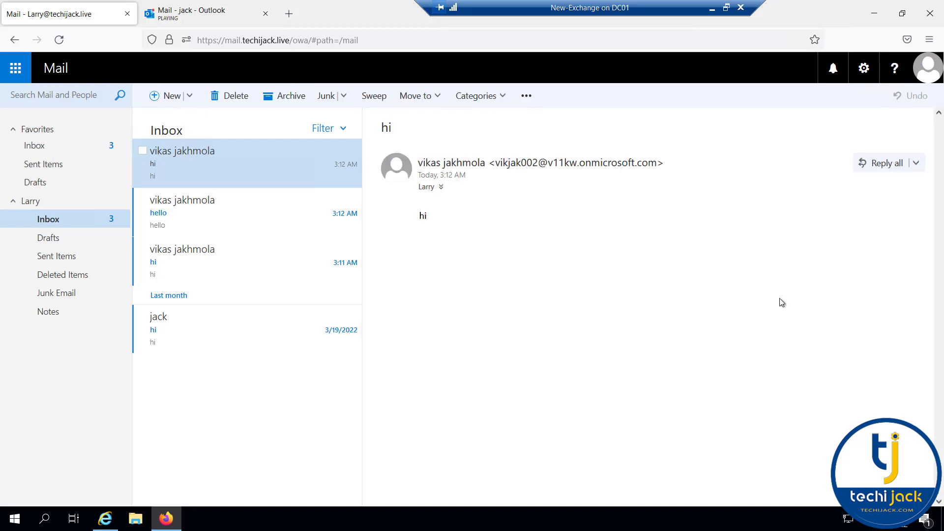
{"action": "left_click", "coordinate": [207, 14]}
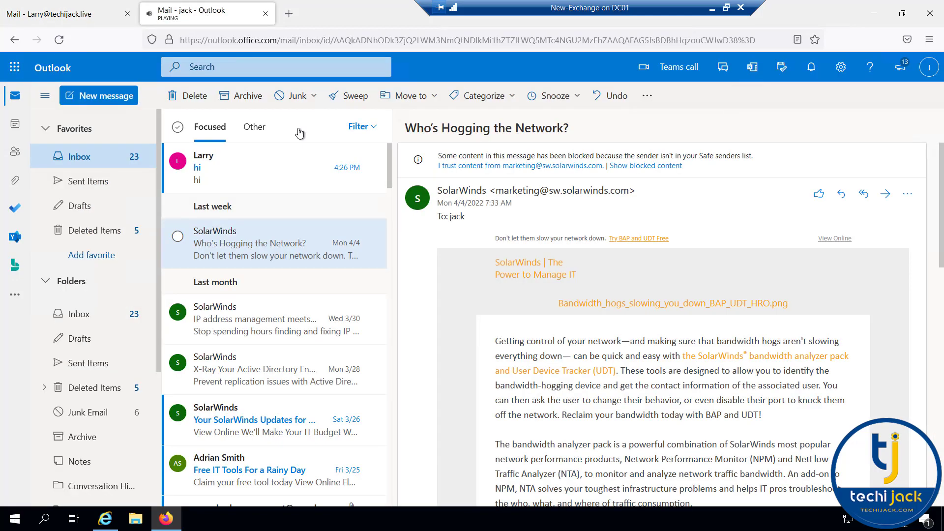
{"action": "left_click", "coordinate": [219, 170]}
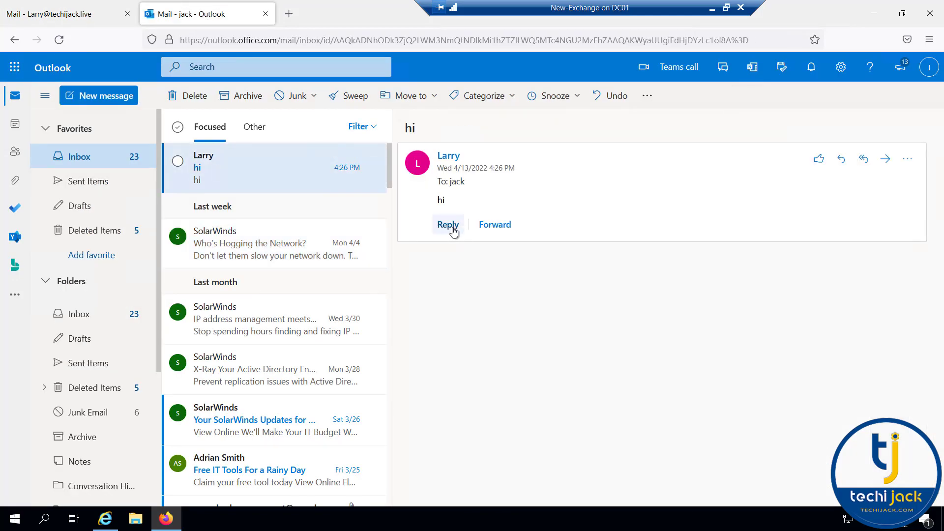
Reply 'recvd' from the cloud mailbox and open that reply in the on-premises inbox
{"action": "left_click", "coordinate": [448, 225]}
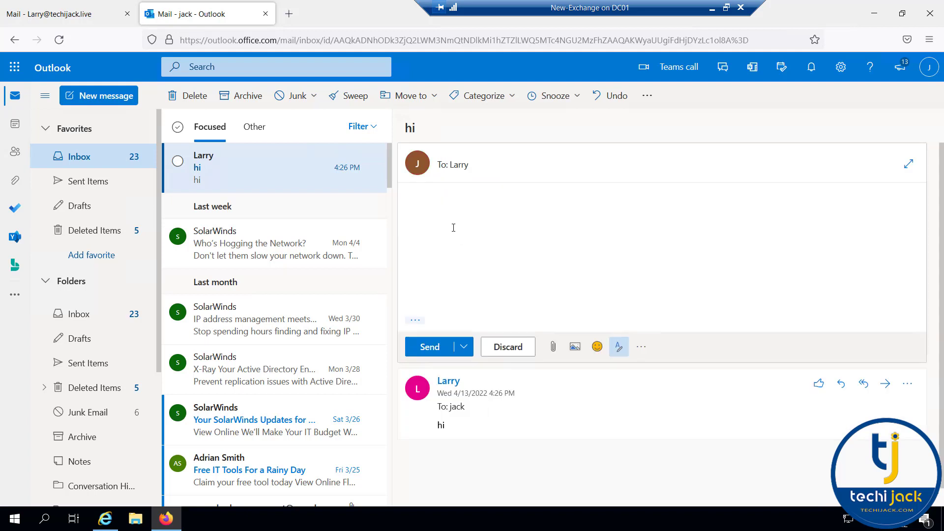
{"action": "type", "text": "recvd"}
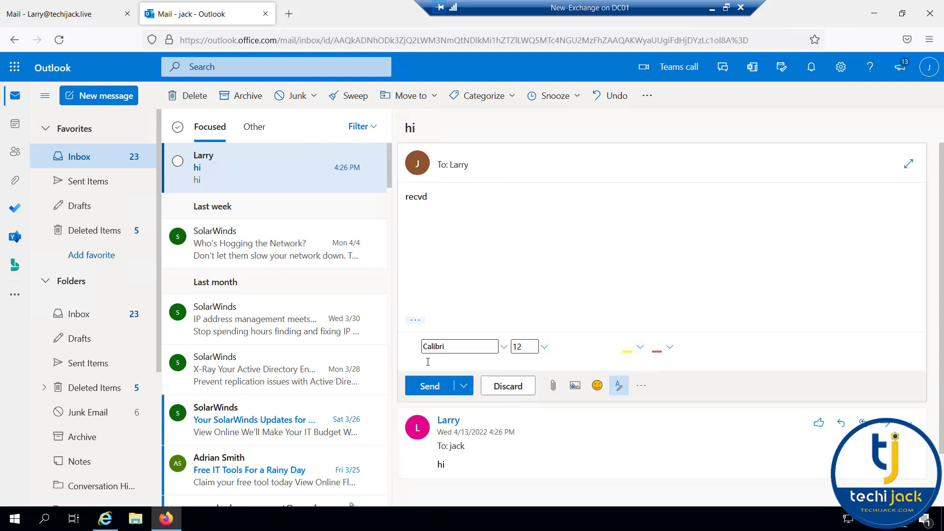
{"action": "left_click", "coordinate": [430, 378]}
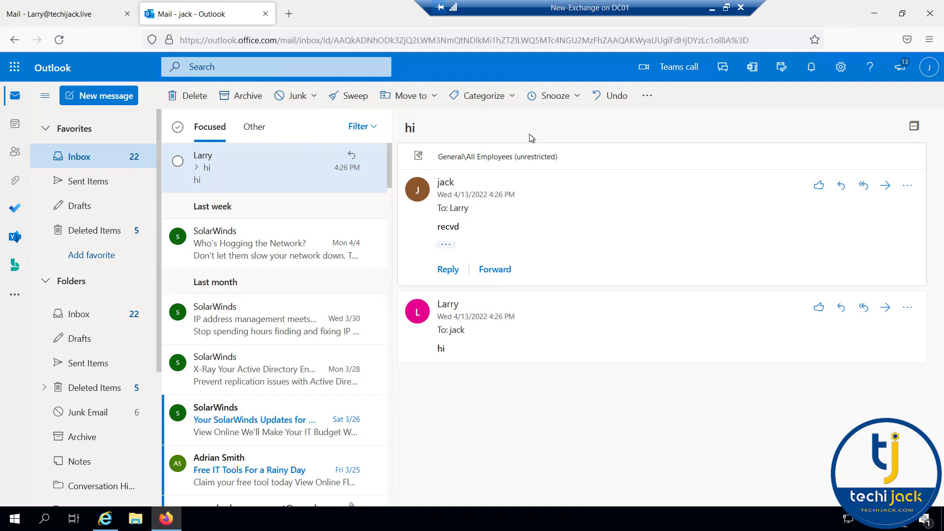
{"action": "left_click", "coordinate": [101, 13]}
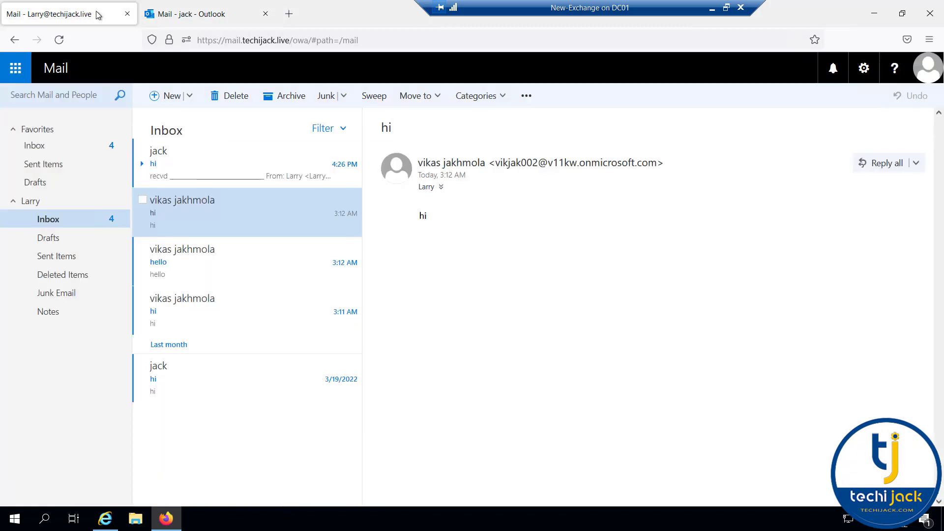
{"action": "left_click", "coordinate": [196, 174]}
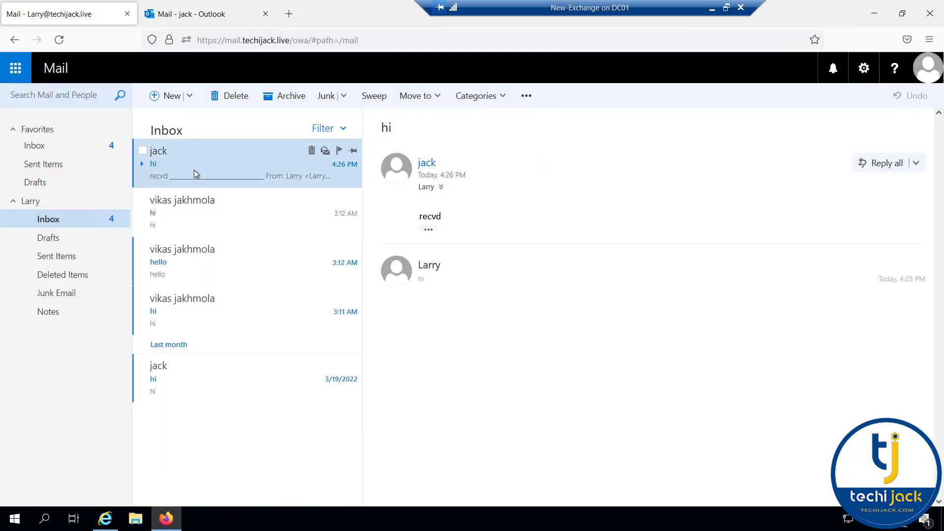
{"action": "left_click", "coordinate": [211, 15]}
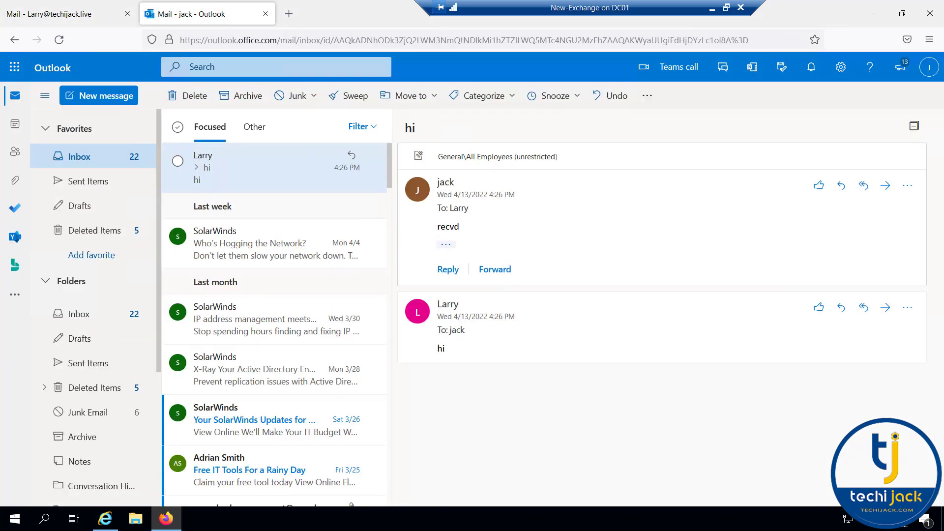
Send an email with subject and body 'testing' to the external Gmail contact
{"action": "left_click", "coordinate": [89, 101]}
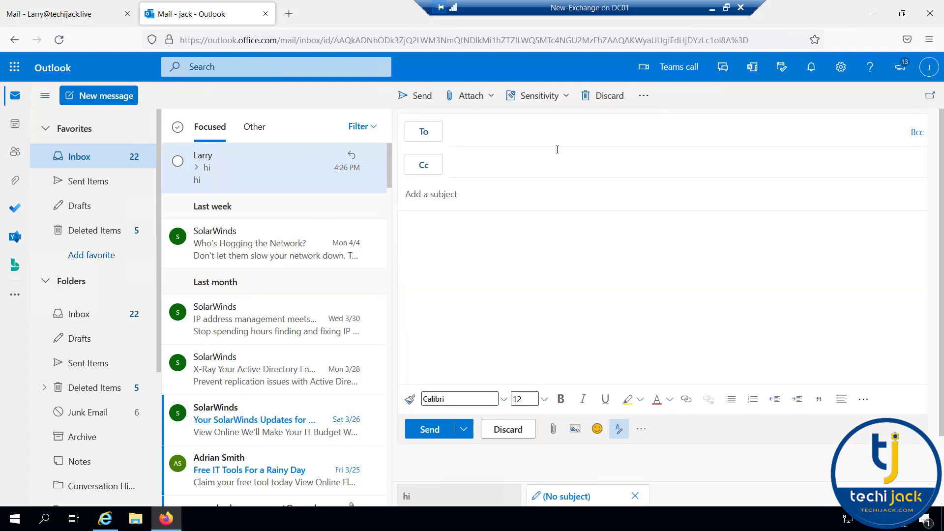
{"action": "type", "text": "vik"}
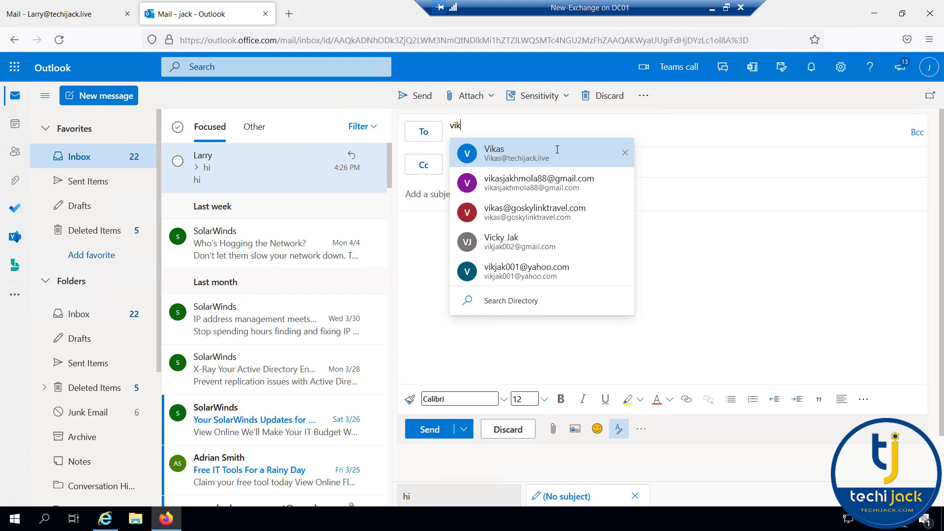
{"action": "left_click", "coordinate": [501, 242]}
{"action": "left_click", "coordinate": [484, 195]}
{"action": "type", "text": "testing"}
{"action": "key", "text": "Tab"}
{"action": "type", "text": "testing"}
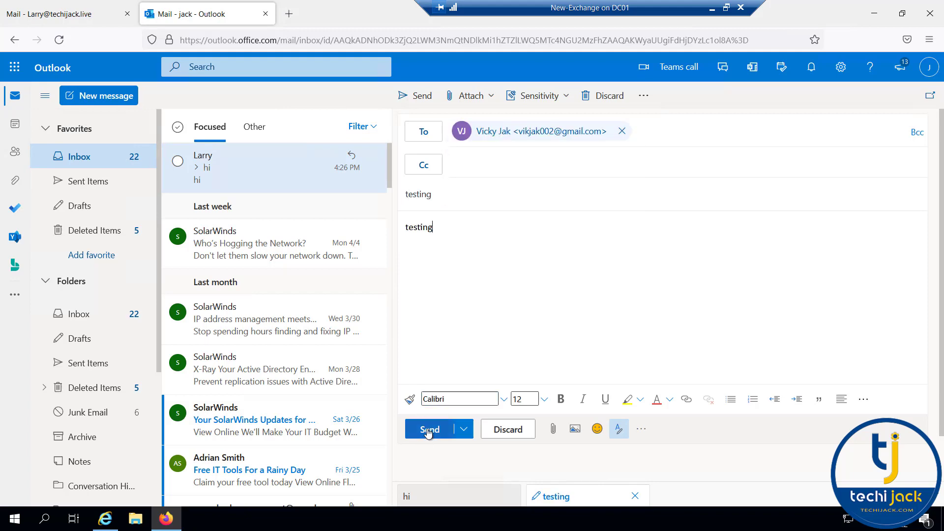
{"action": "left_click", "coordinate": [427, 431]}
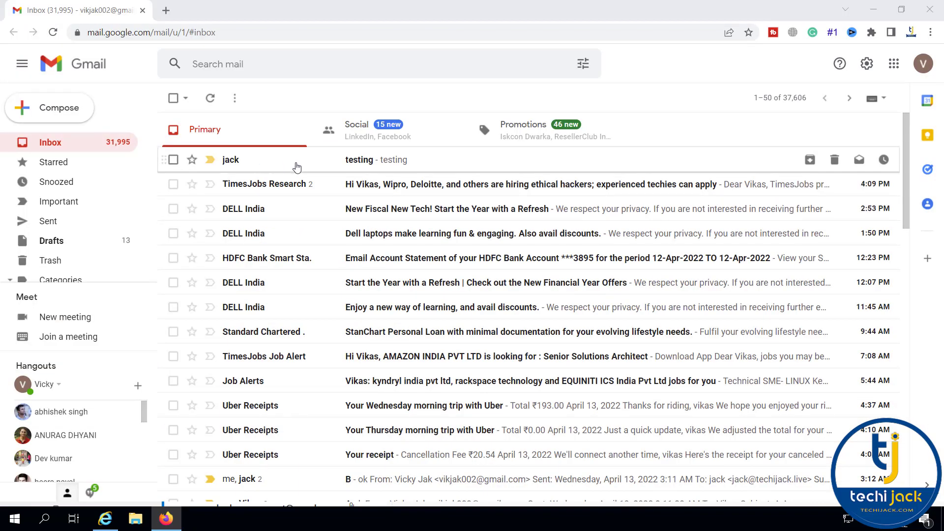
Reply 'got it' from Gmail and open the reply in the cloud mailbox
{"action": "left_click", "coordinate": [307, 167]}
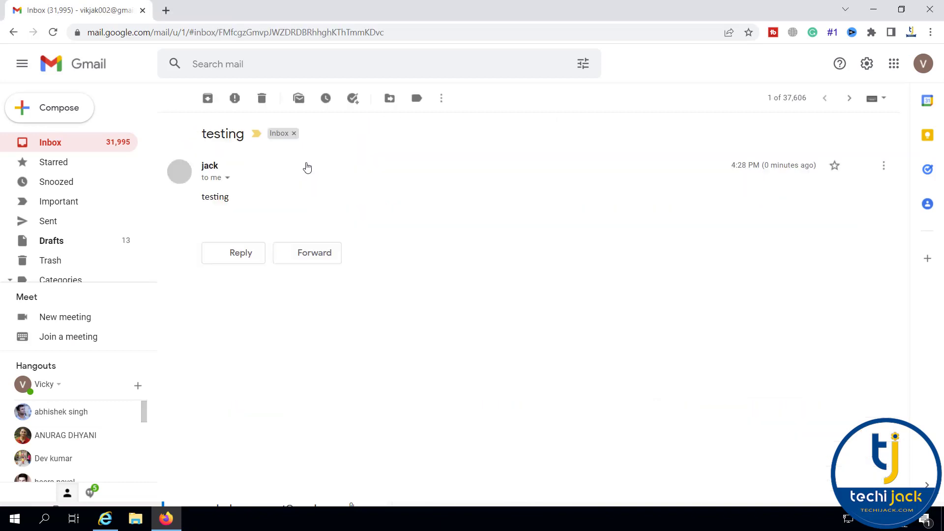
{"action": "left_click", "coordinate": [240, 253]}
{"action": "type", "text": "ot"}
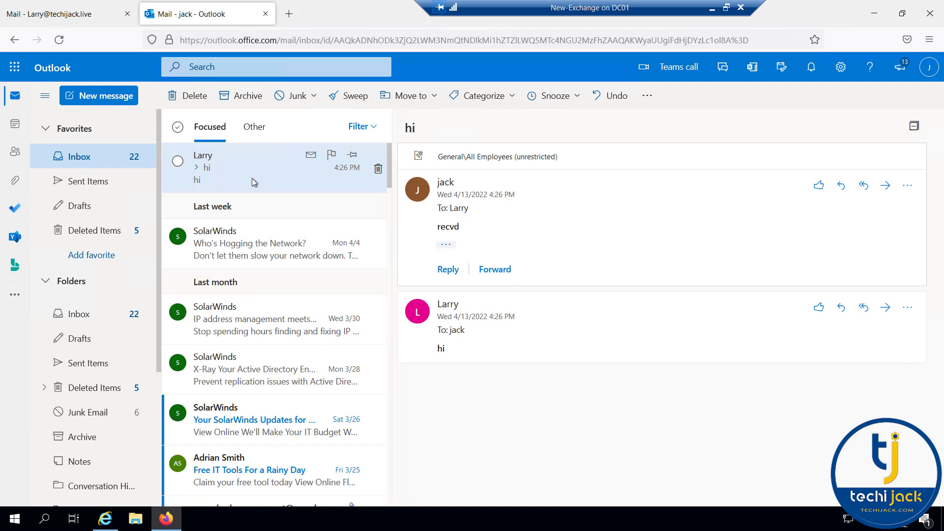
{"action": "left_click", "coordinate": [218, 173]}
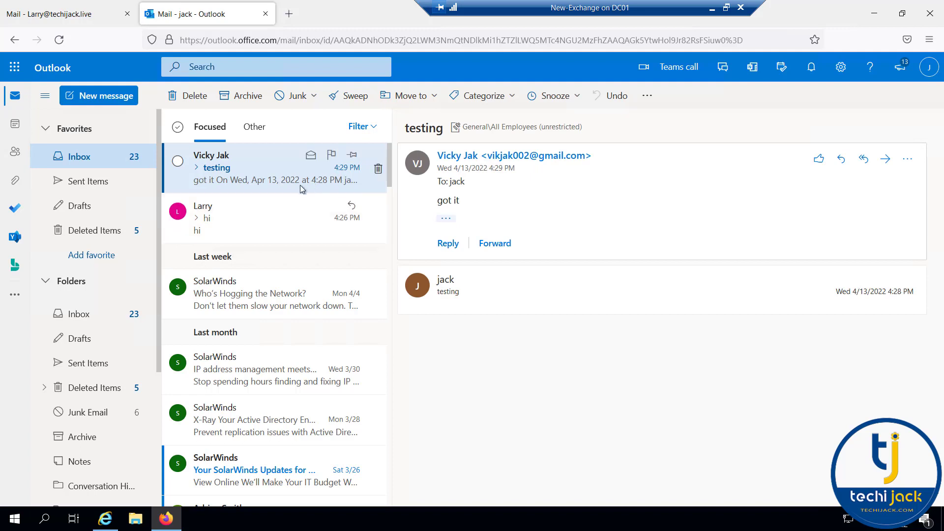
{"action": "key", "text": "ctrl+Page_Up"}
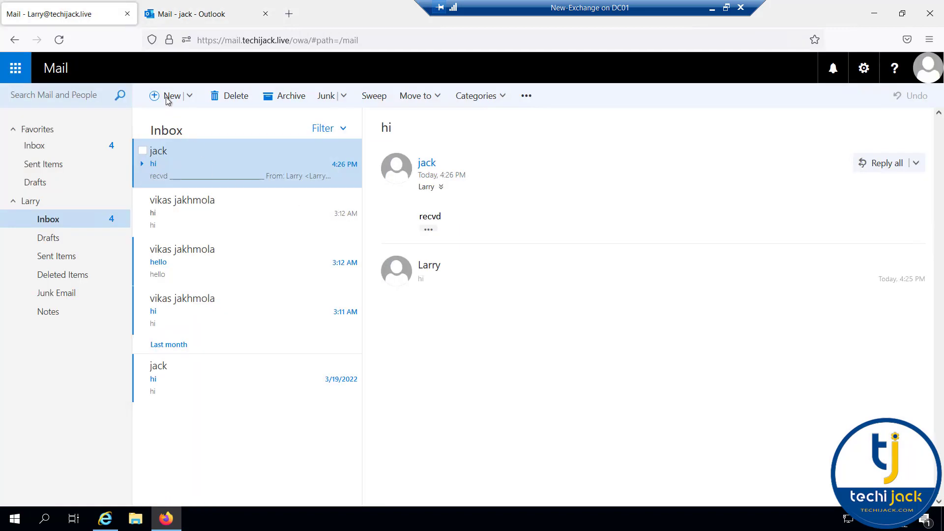
Compose an email to the external Gmail contact with 'testing on prem' as subject and body
{"action": "left_click", "coordinate": [167, 97]}
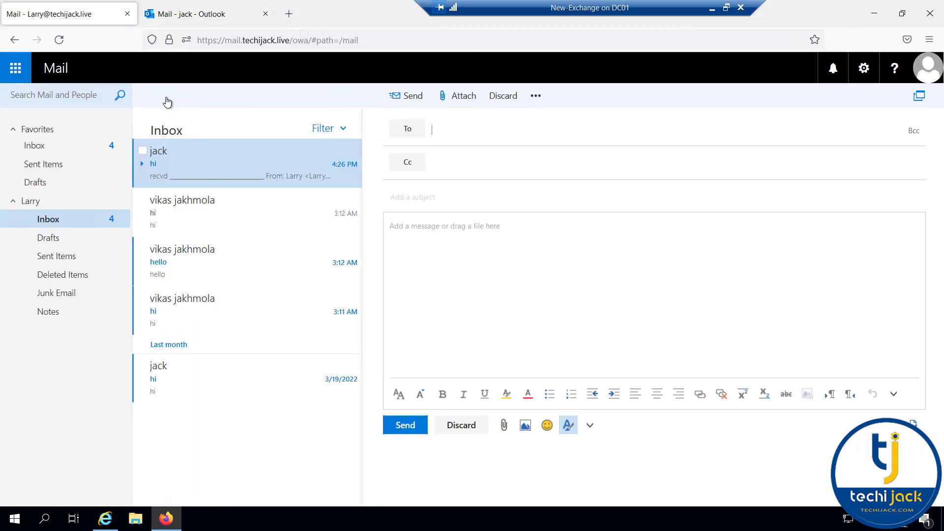
{"action": "left_click", "coordinate": [453, 130]}
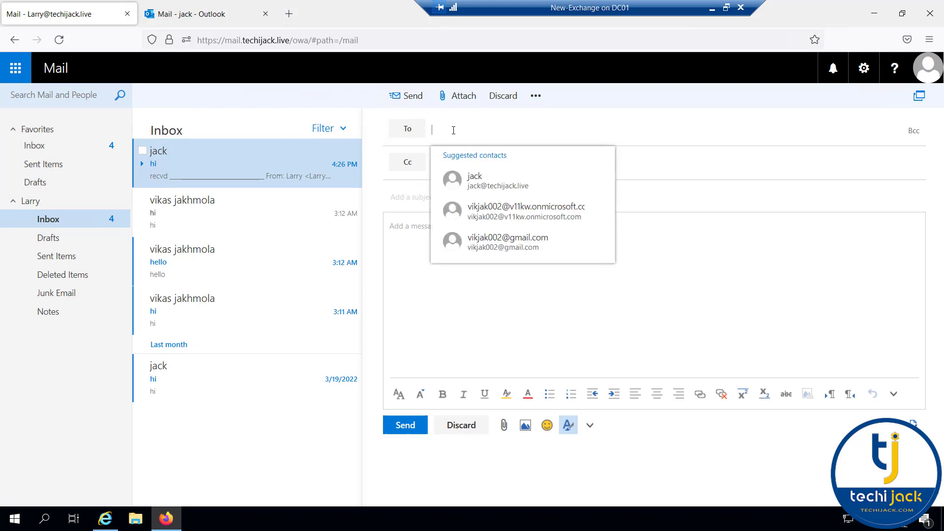
{"action": "left_click", "coordinate": [521, 240]}
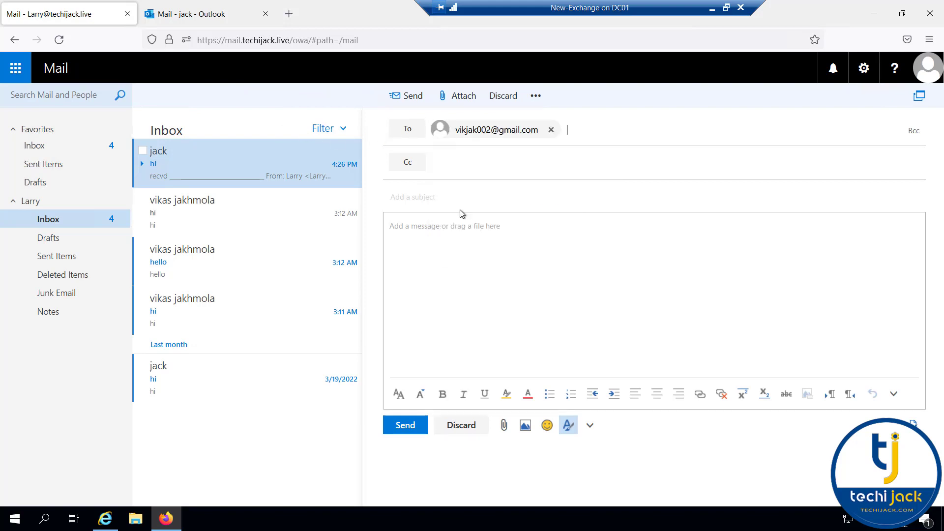
{"action": "left_click", "coordinate": [429, 197]}
{"action": "type", "text": "testing on prem"}
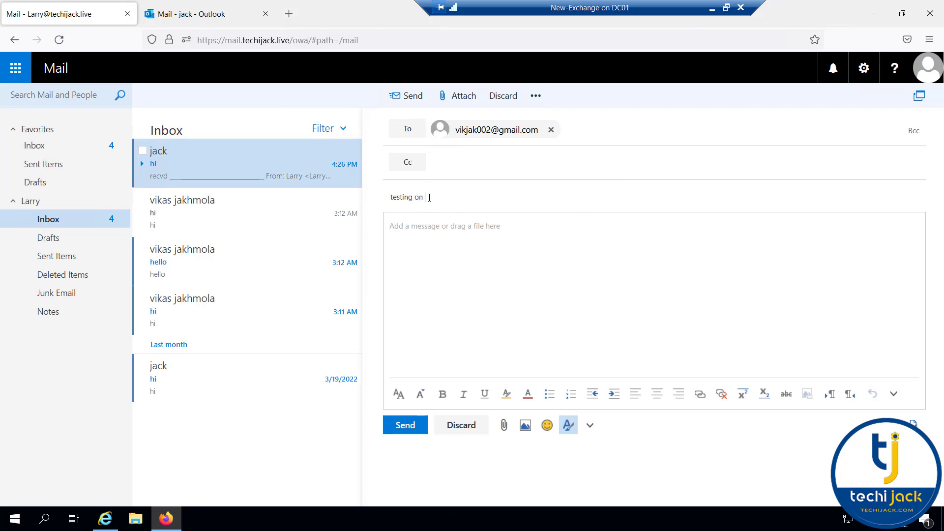
{"action": "key", "text": "ctrl+a"}
{"action": "key", "text": "ctrl+c"}
{"action": "key", "text": "Tab"}
{"action": "key", "text": "ctrl+v"}
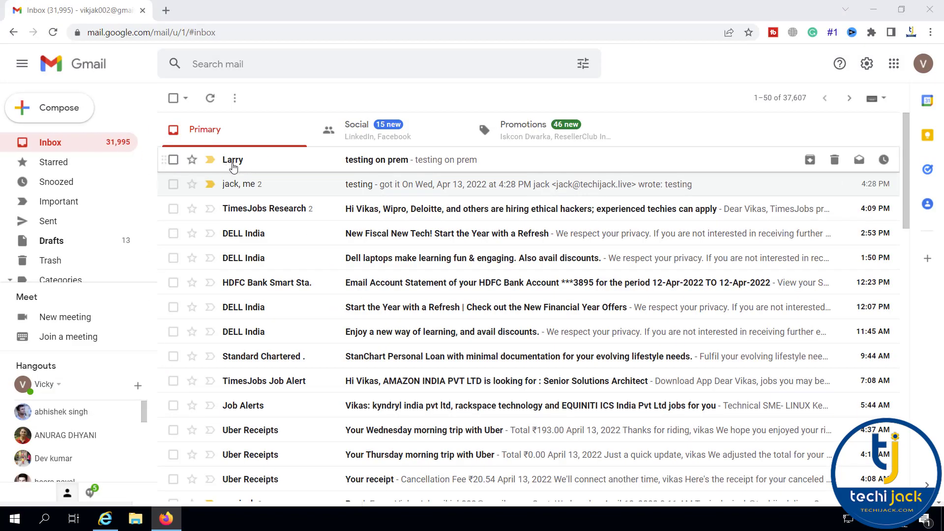
Reply 'it worked' from Gmail and open the reply in the on-premises inbox
{"action": "left_click", "coordinate": [279, 166]}
{"action": "left_click", "coordinate": [222, 292]}
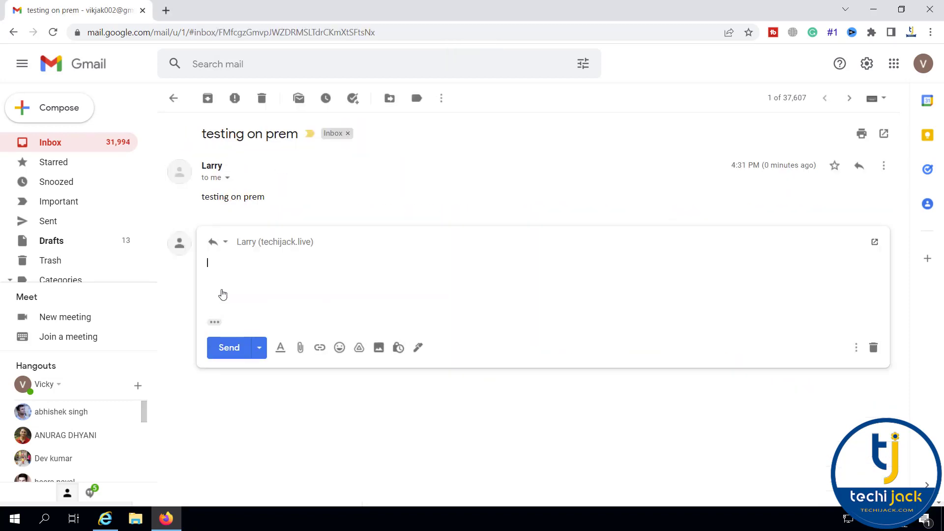
{"action": "type", "text": "it worked"}
{"action": "left_click", "coordinate": [229, 342]}
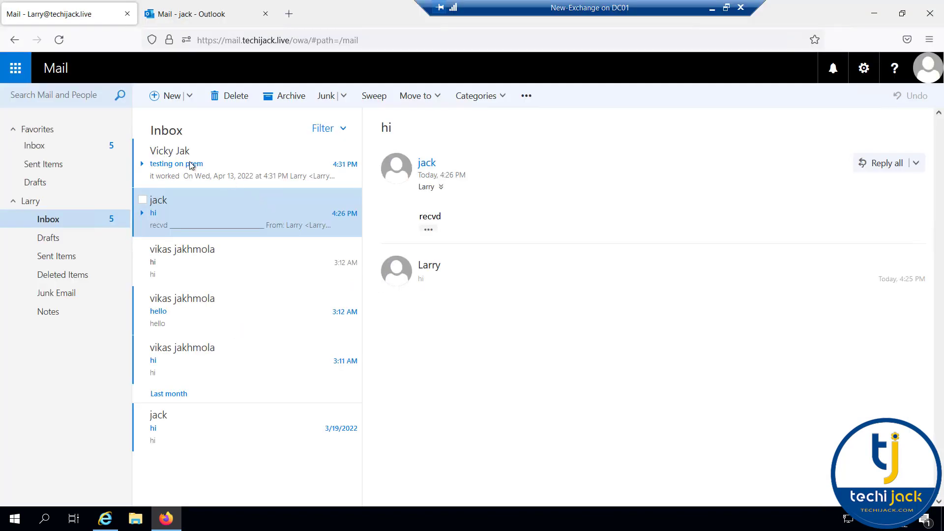
{"action": "left_click", "coordinate": [181, 164]}
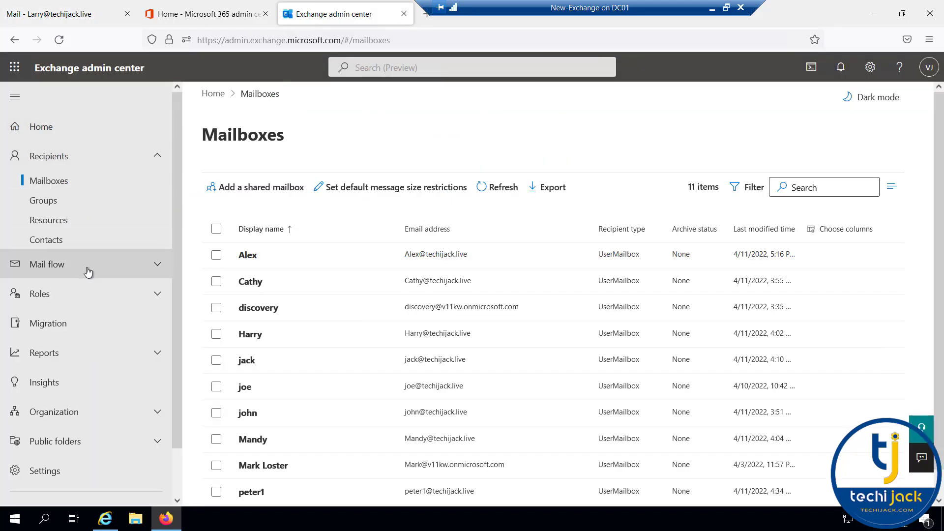
Open the techijack.live accepted domain, confirm Internal relay is selected, and close its details
{"action": "left_click", "coordinate": [87, 271]}
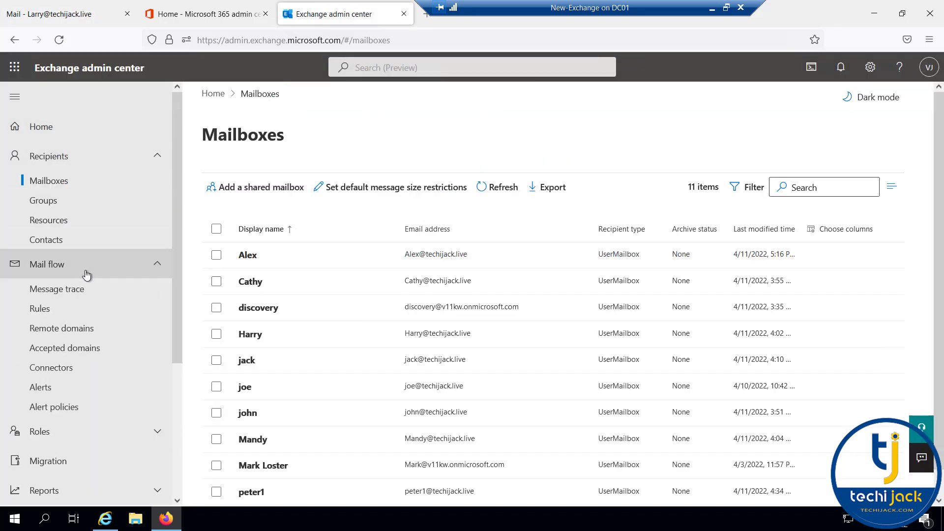
{"action": "left_click", "coordinate": [56, 353]}
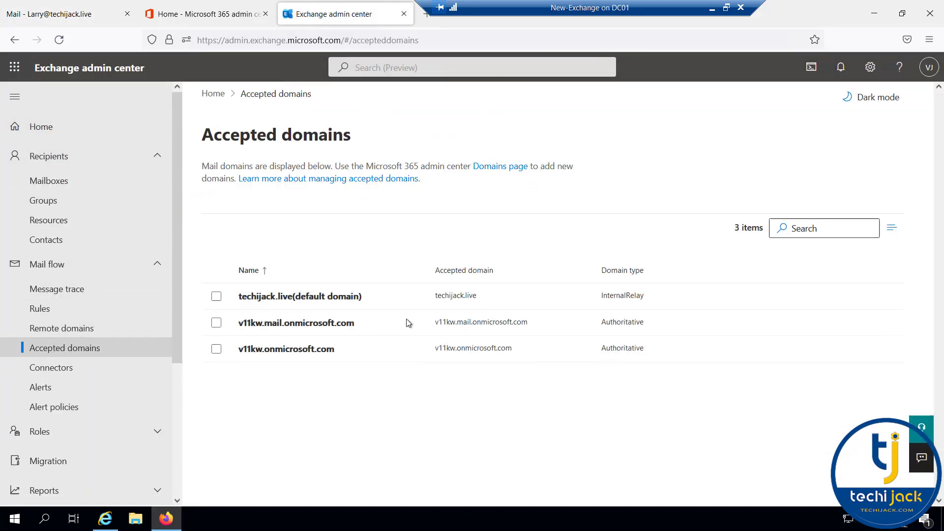
{"action": "left_click", "coordinate": [305, 296]}
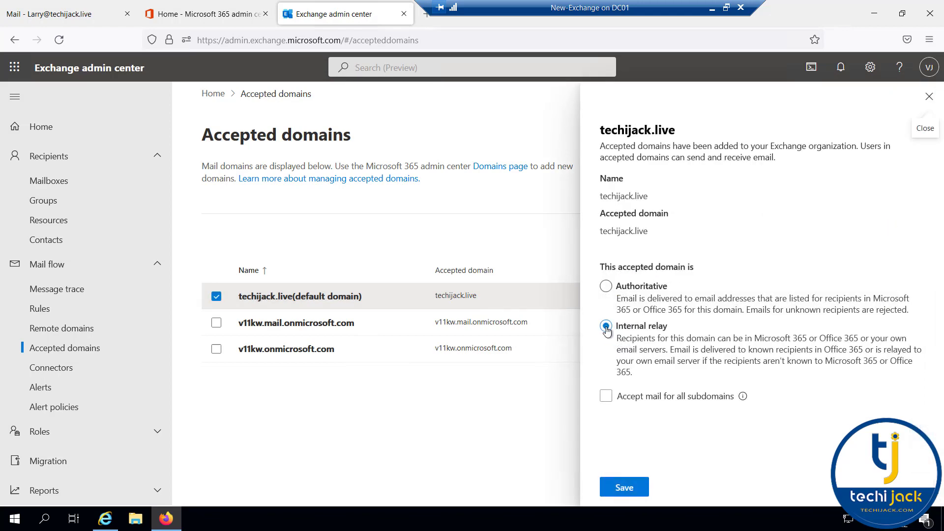
{"action": "left_click", "coordinate": [929, 96]}
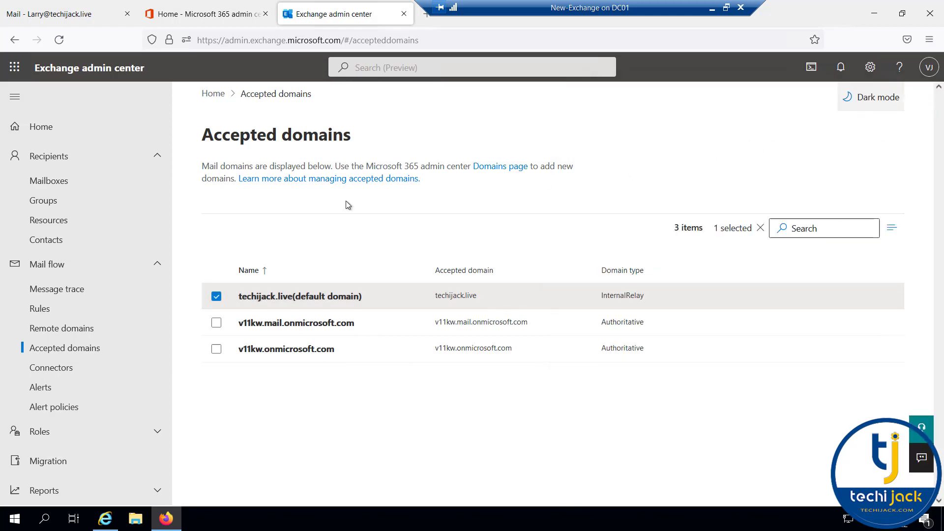
Switch to the on-premises Exchange admin center and open its mail flow accepted domains
{"action": "left_click", "coordinate": [105, 519]}
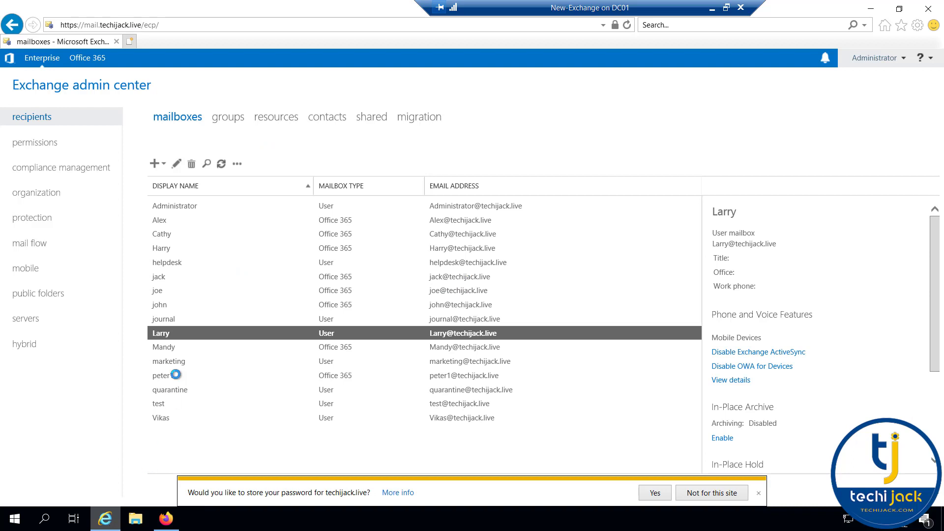
{"action": "left_click", "coordinate": [28, 245]}
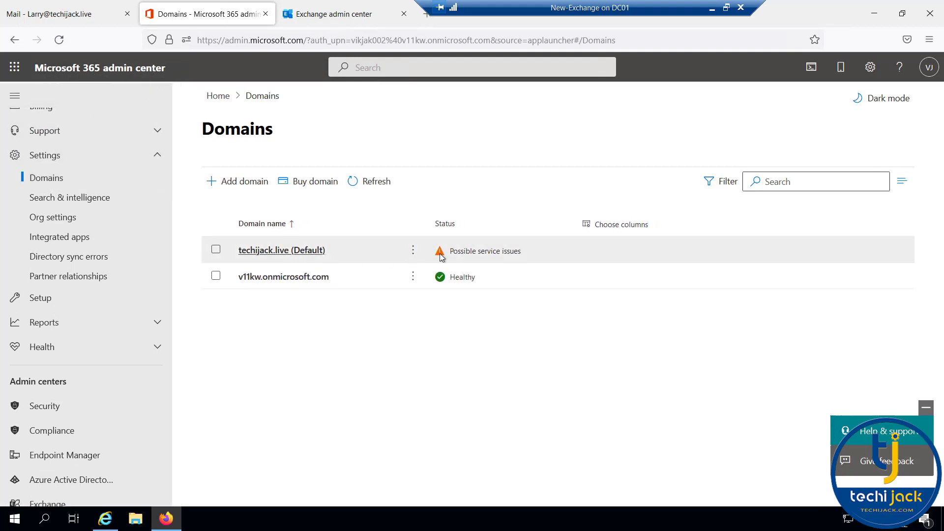
Open techijack.live's DNS records and check the Exchange entries: MX and autodiscover CNAME in Error, SPF TXT OK
{"action": "left_click", "coordinate": [319, 253]}
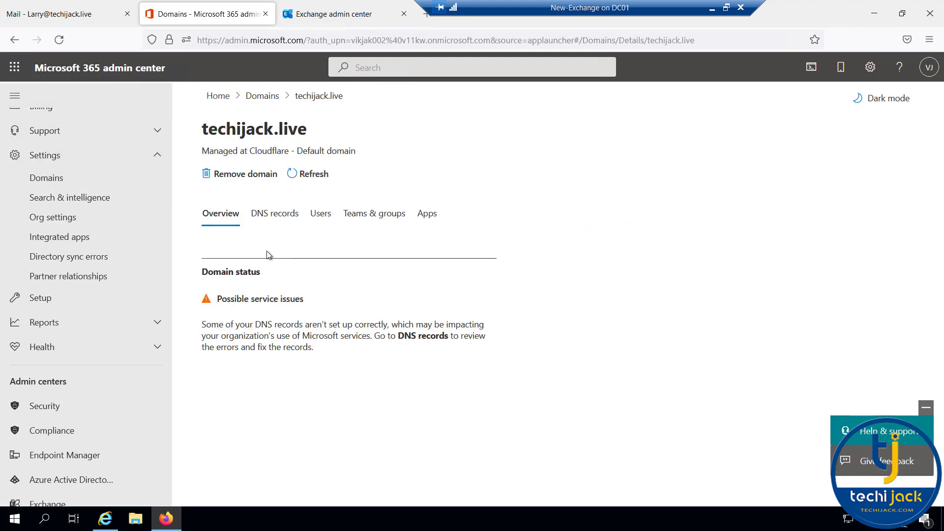
{"action": "left_click", "coordinate": [268, 219]}
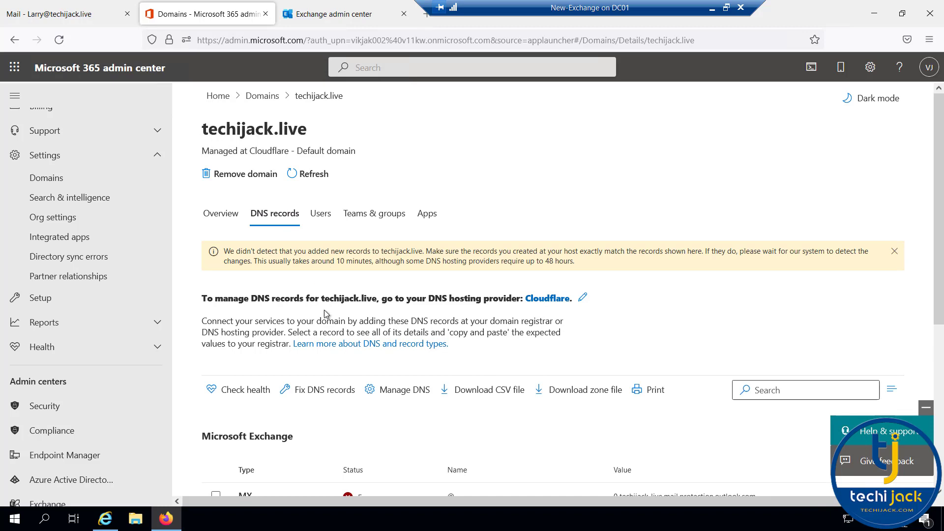
{"action": "scroll", "coordinate": [262, 338], "scroll_direction": "down", "scroll_amount": 3}
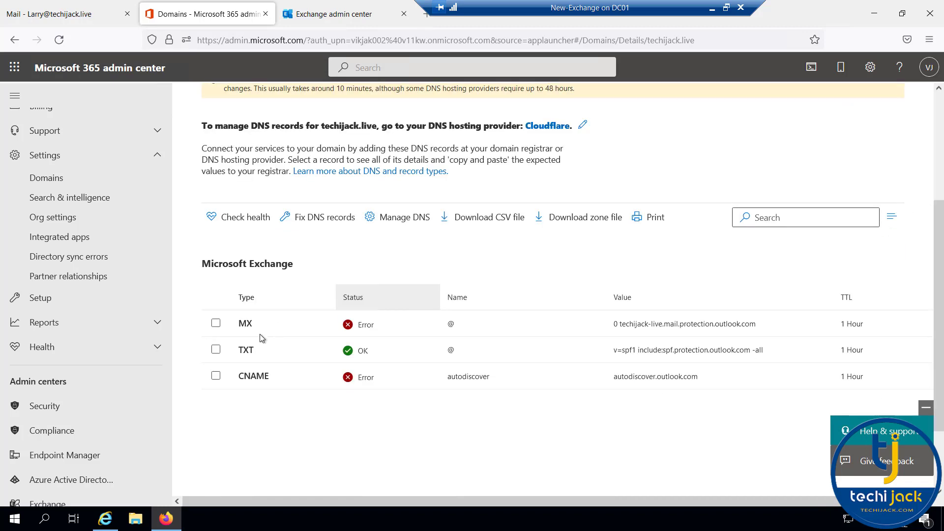